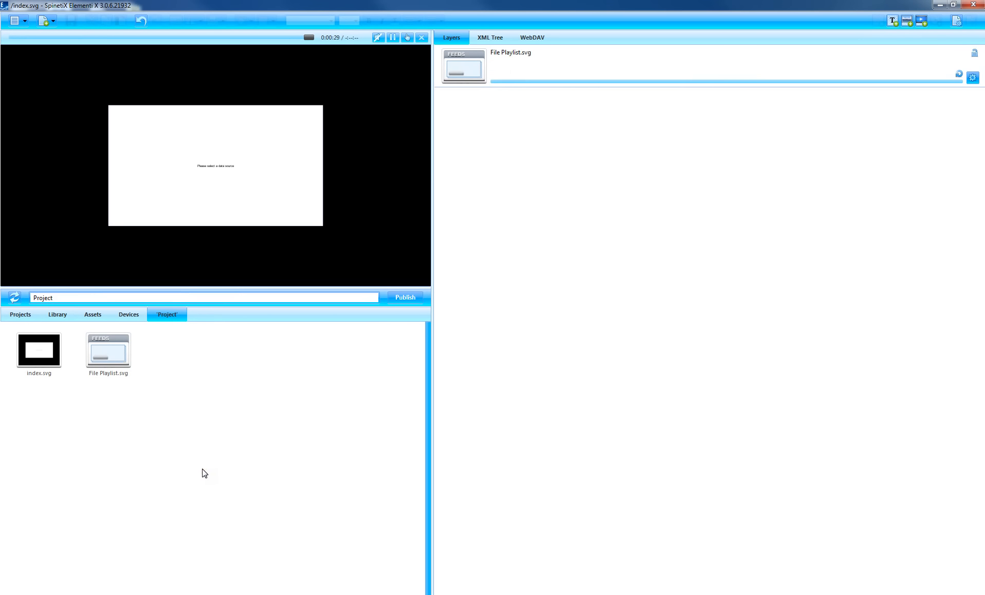
Open the properties of the File Playlist.svg layer
double_click(510, 64)
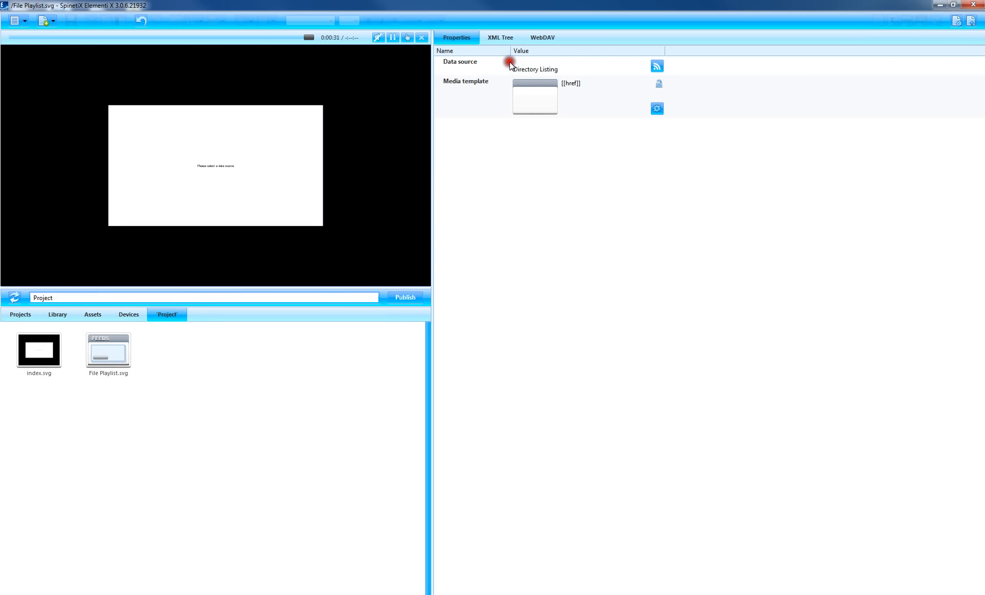
left_click(513, 347)
Switch to Windows Explorer, browse the Z: network drive to Kroger\Video, examine its files, and hide the window
left_click(62, 594)
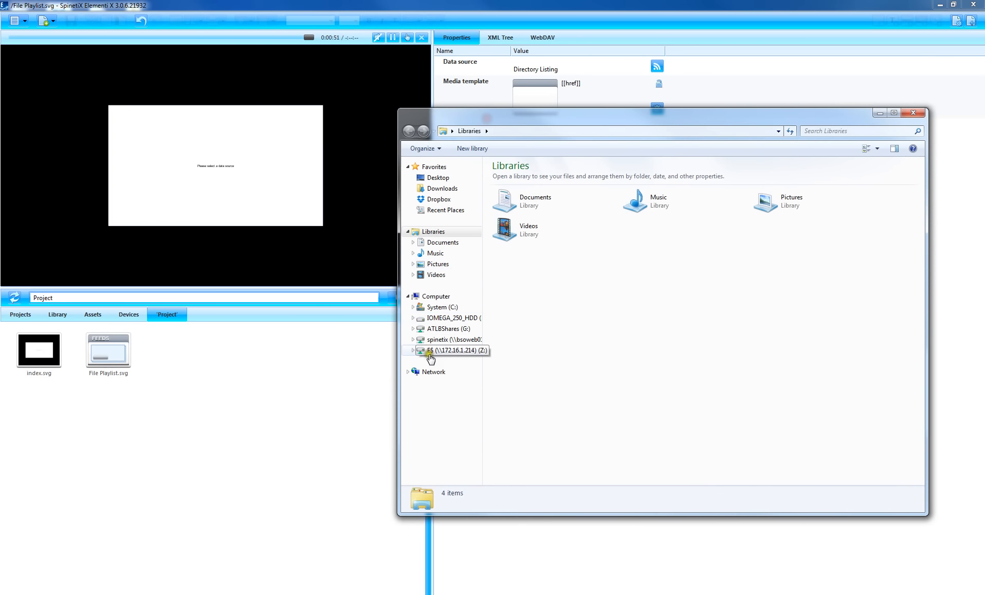
left_click(432, 353)
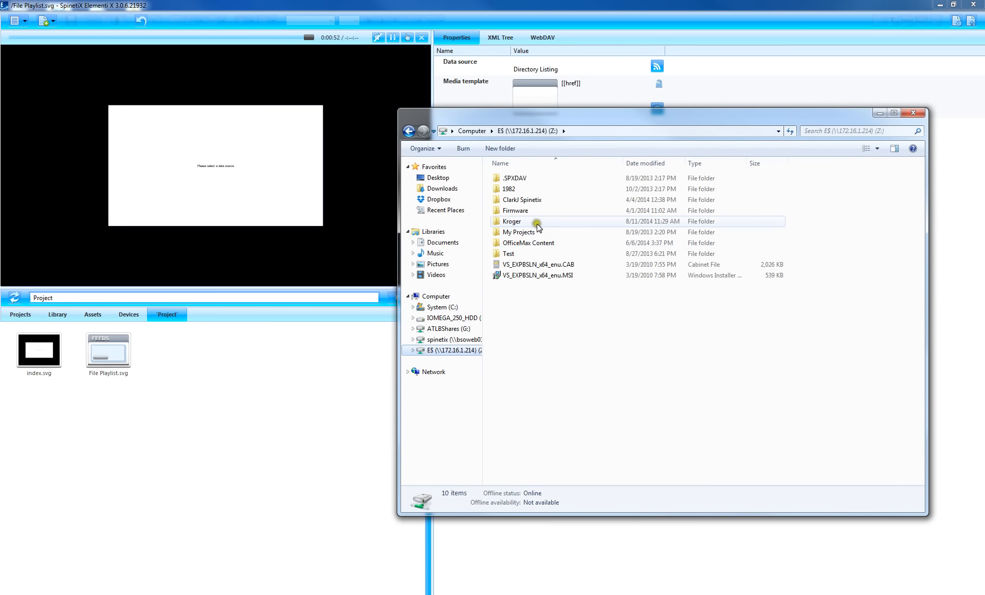
double_click(515, 223)
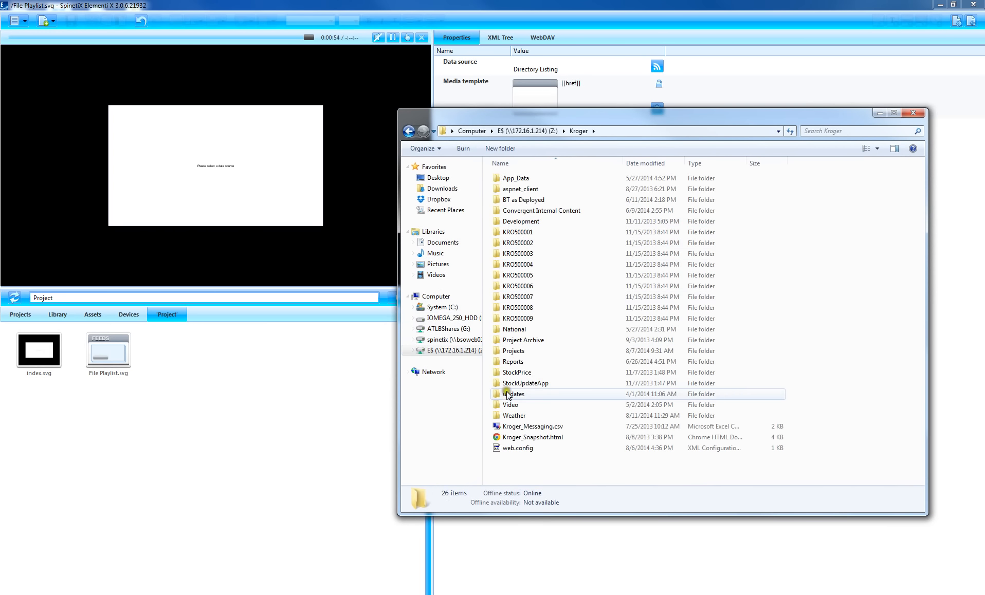
left_click(508, 406)
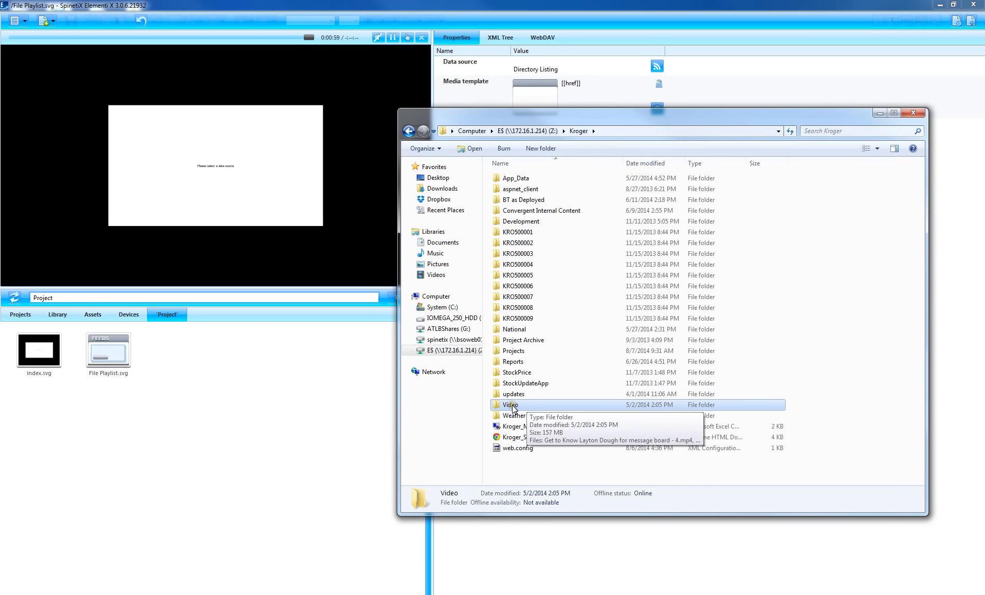
double_click(513, 405)
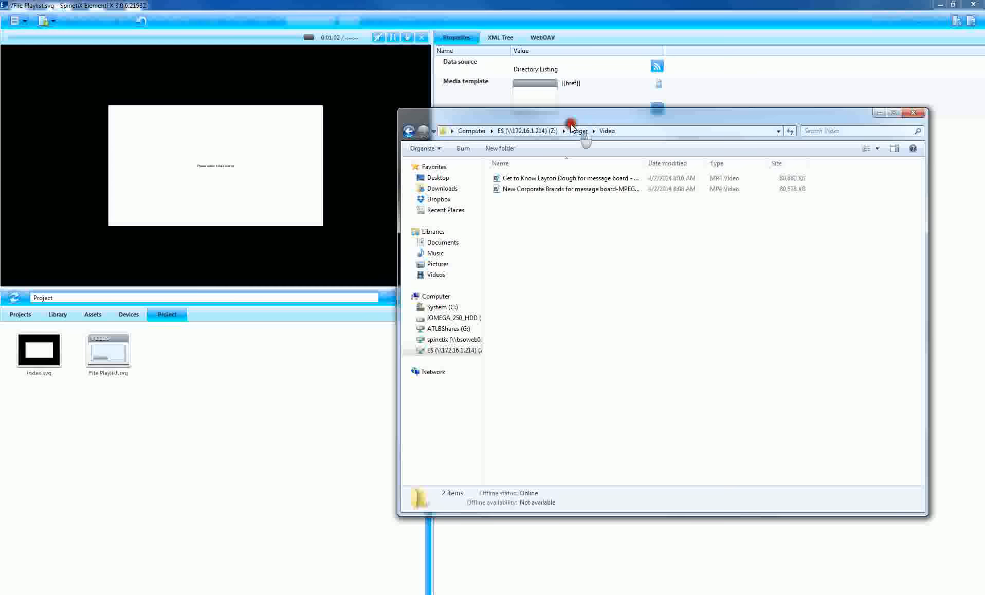
left_click_drag(572, 121, 548, 121)
left_click(856, 113)
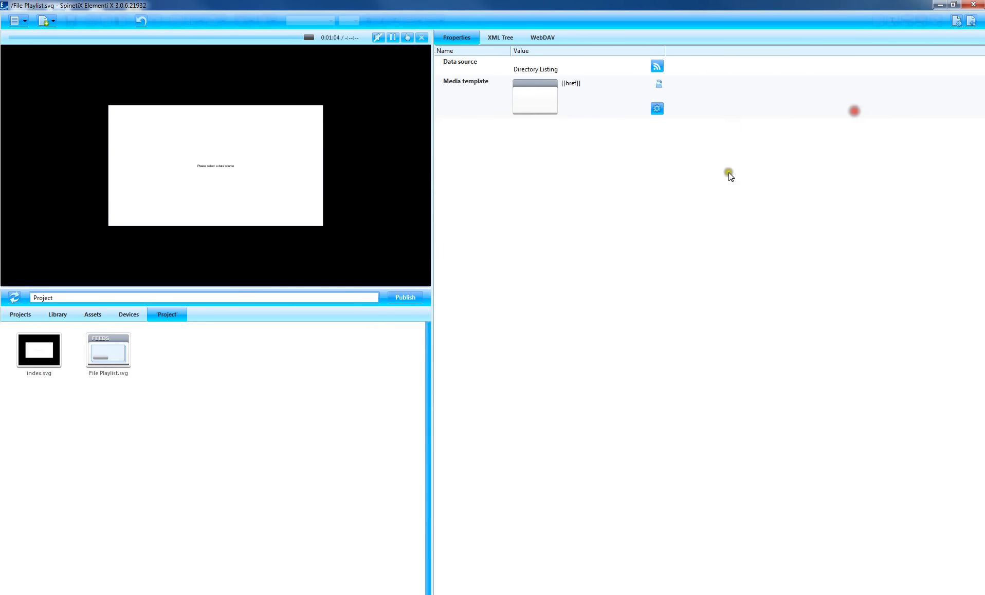
double_click(520, 65)
left_click_drag(508, 19, 536, 153)
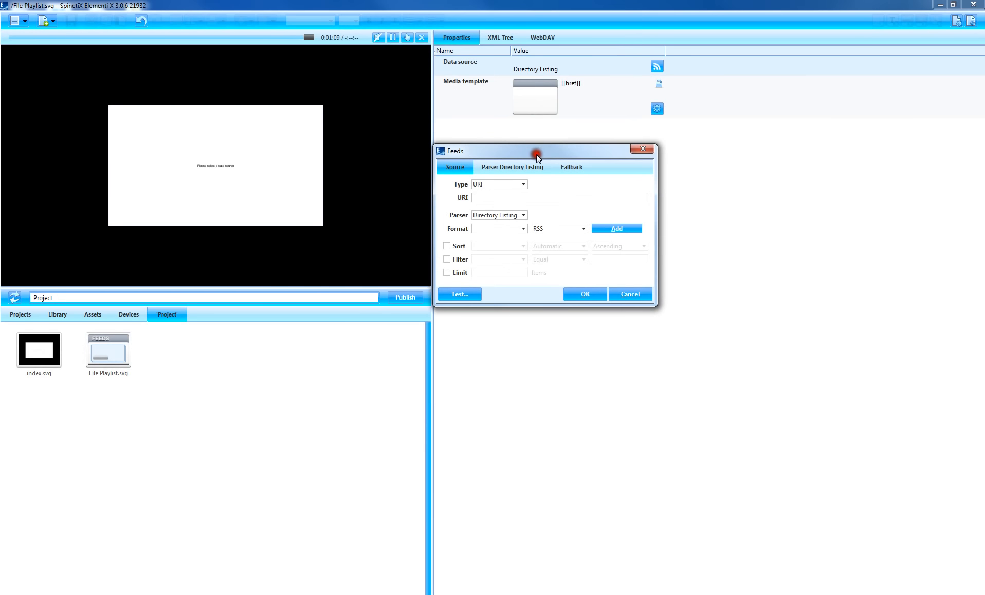
left_click(507, 199)
type("http://172.16.1.214:50000/Video")
Test the feed, examine the parsed directory listing for unwanted files, and close the test
left_click(459, 296)
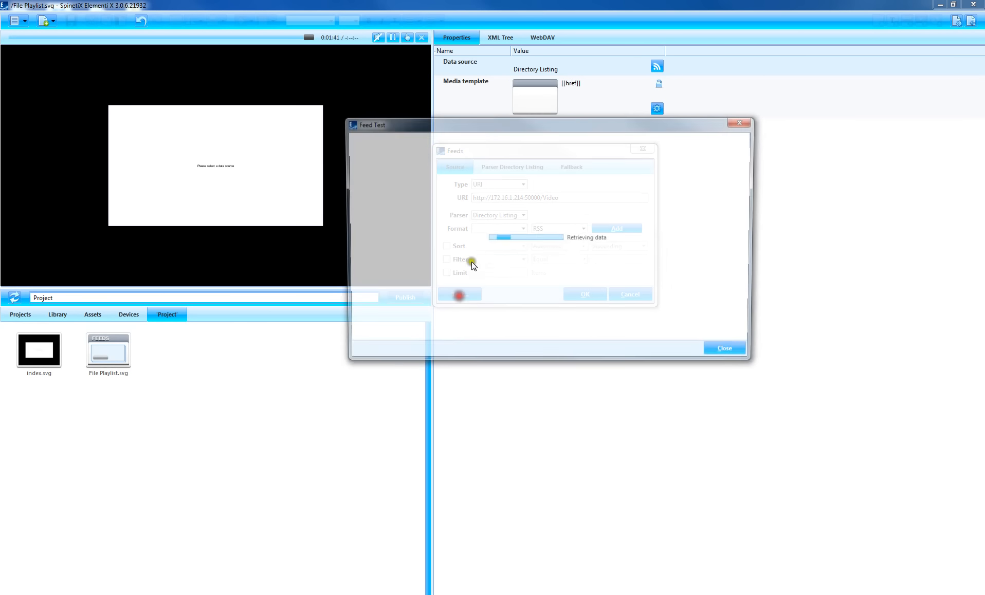
left_click_drag(517, 122, 508, 125)
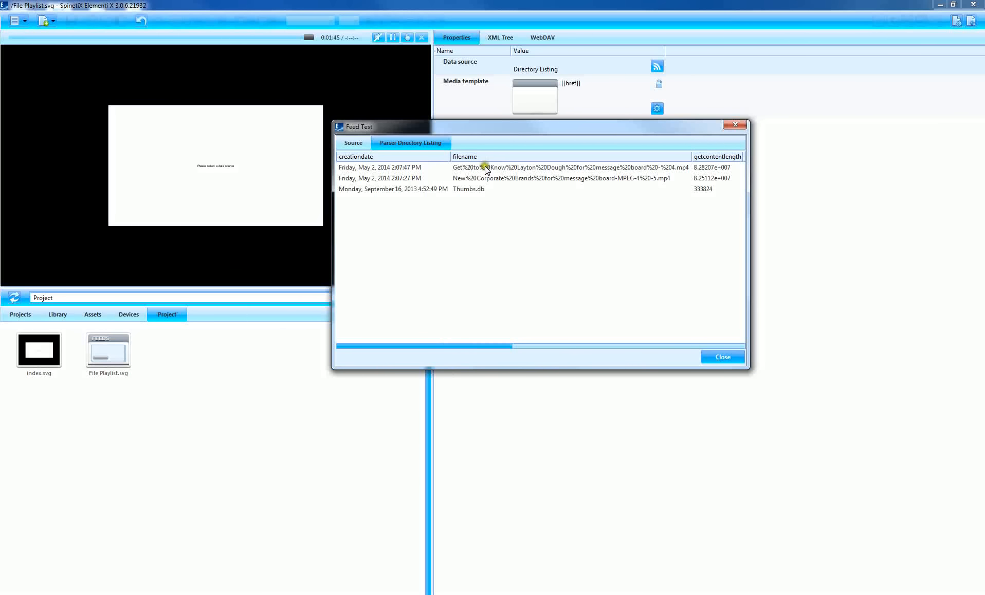
left_click(487, 189)
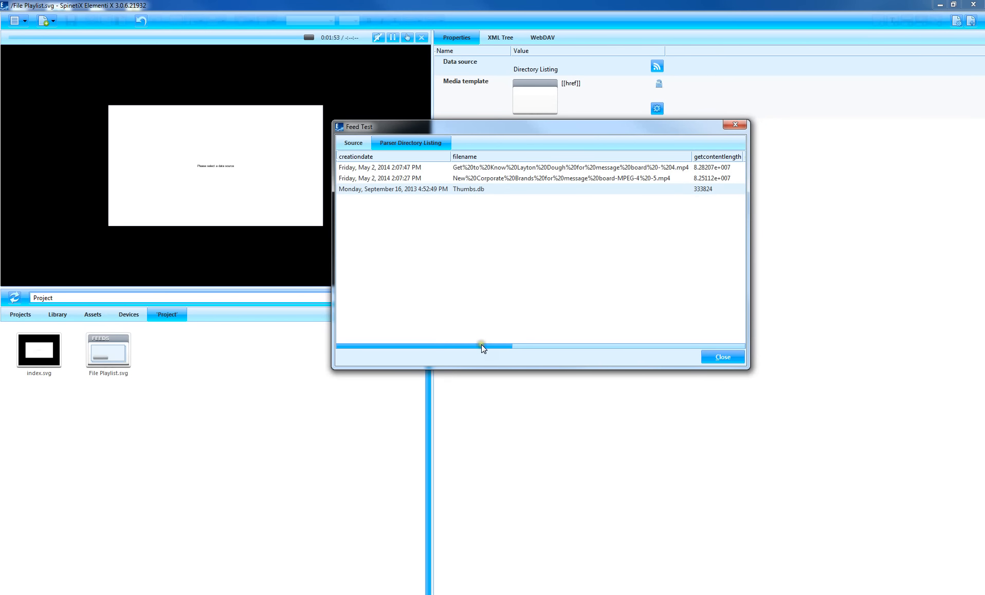
left_click_drag(481, 345, 433, 334)
left_click(723, 357)
Set the directory listing parser's file filter to *.jpg;*.jpeg;*.png;*.mp4;*.avi
left_click_drag(549, 158, 571, 110)
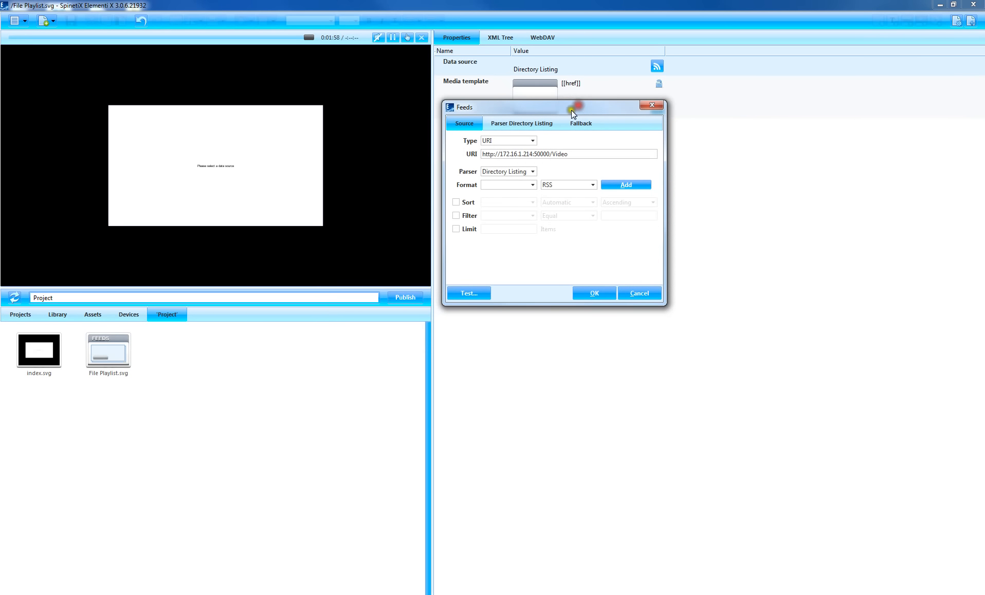
left_click(520, 123)
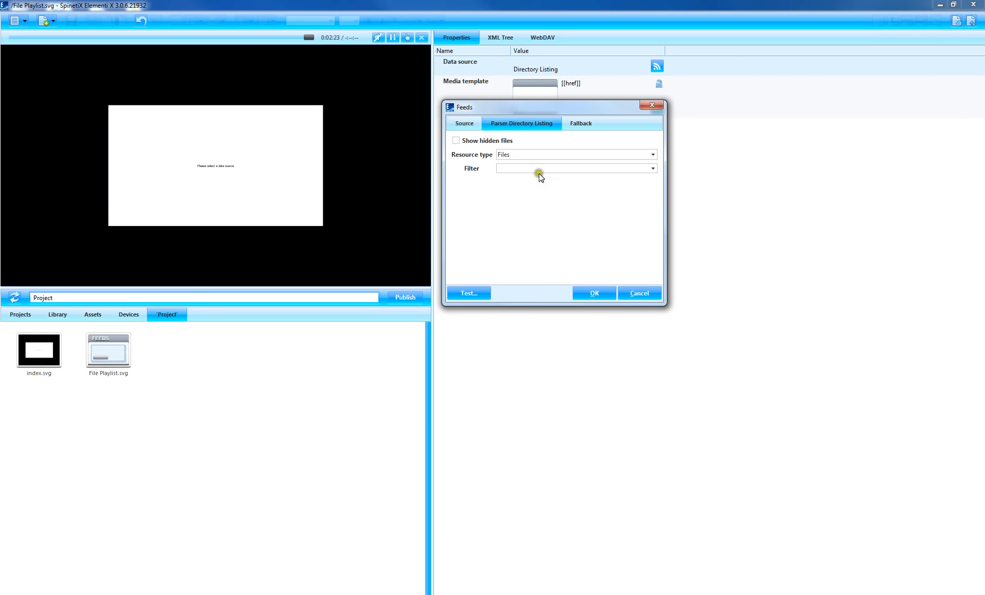
left_click(653, 169)
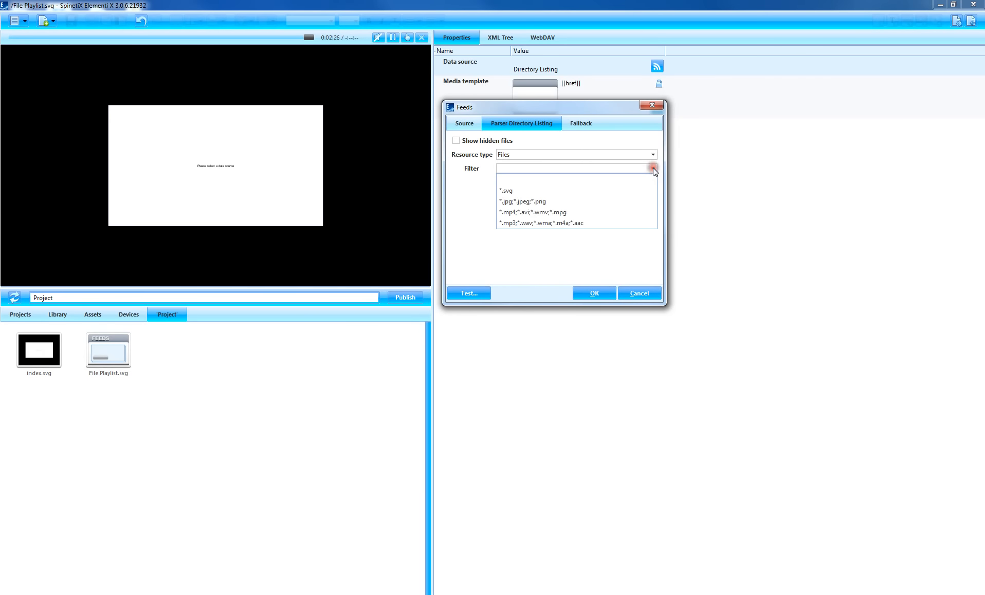
left_click(564, 202)
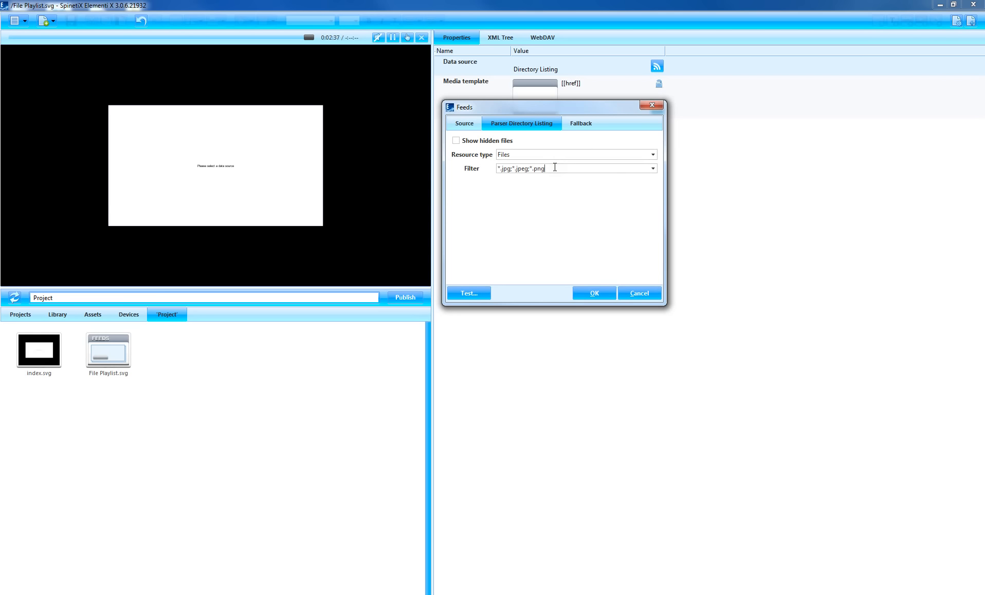
type(";")
type("*.mp4")
type(";*.avi")
left_click(589, 294)
Test the feed with the file filter and accept the data source settings
left_click(473, 294)
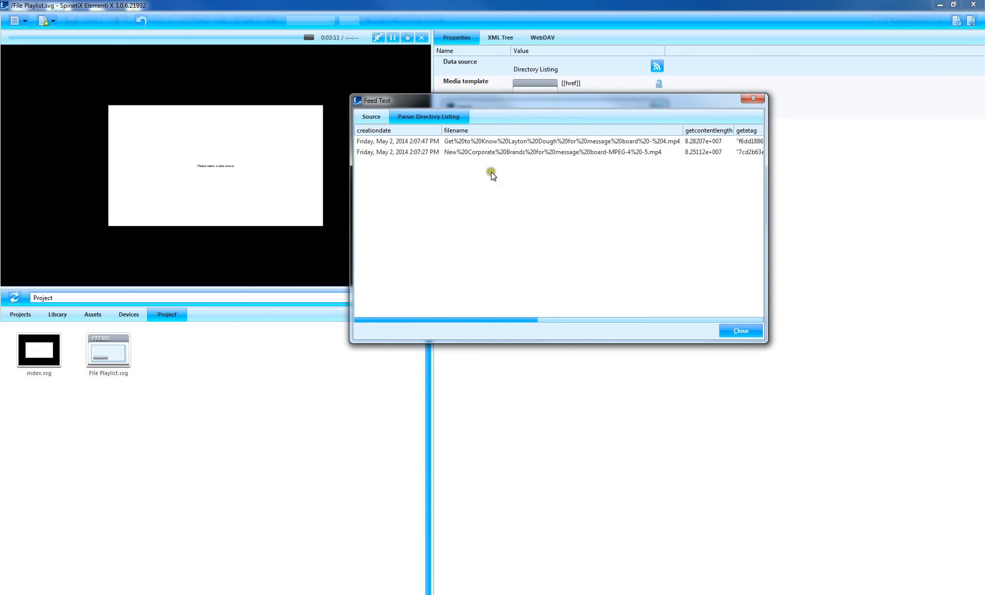
left_click(721, 329)
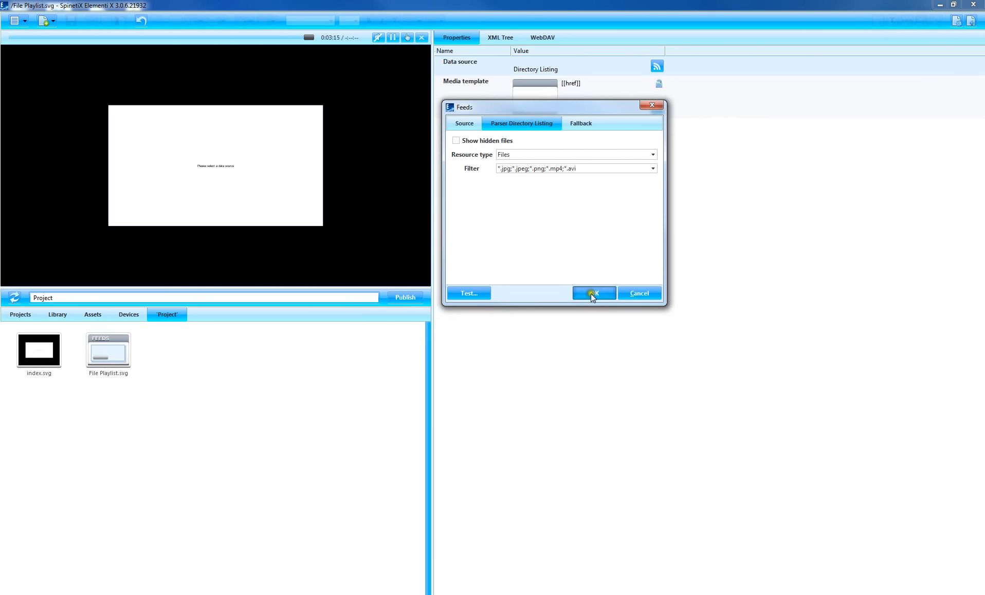
left_click(590, 293)
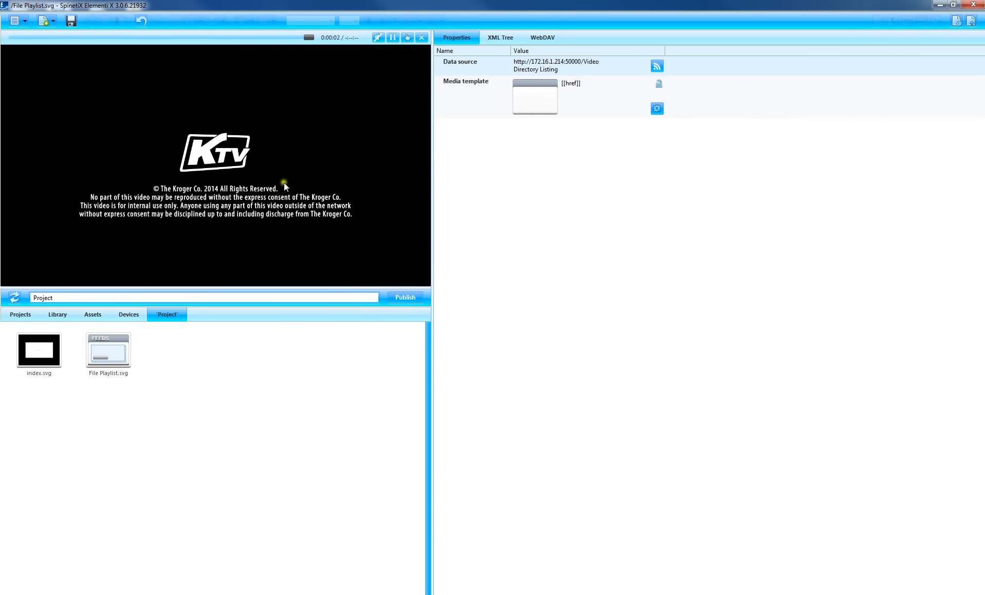
Switch to Windows Explorer, compare the Video folder's files with the playlist preview, and hide the window
left_click(74, 594)
left_click_drag(445, 119, 482, 142)
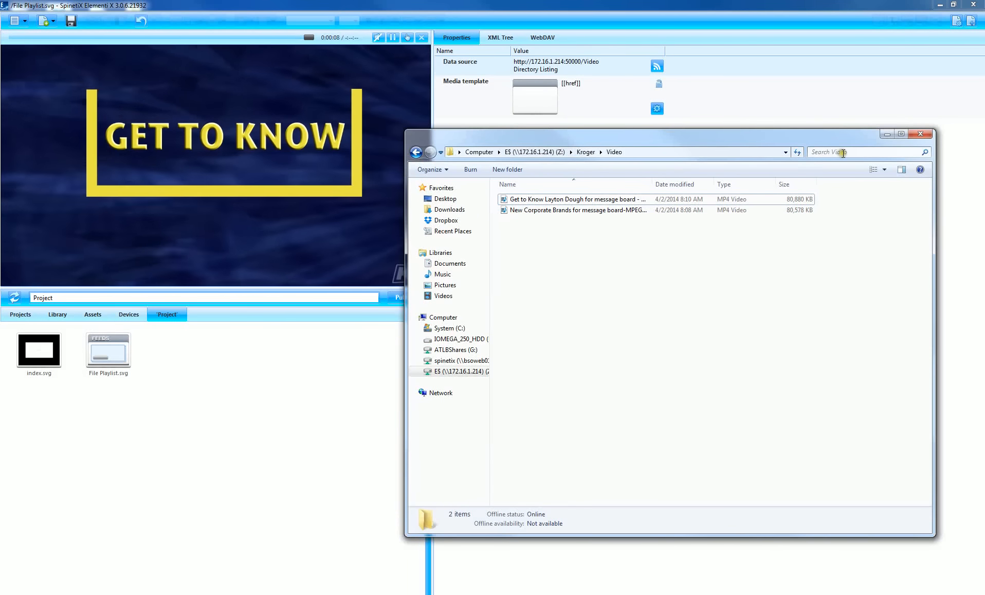
left_click(884, 132)
Reopen the data source settings, try enabling the Sort option, turn it off again, and close the settings
double_click(540, 69)
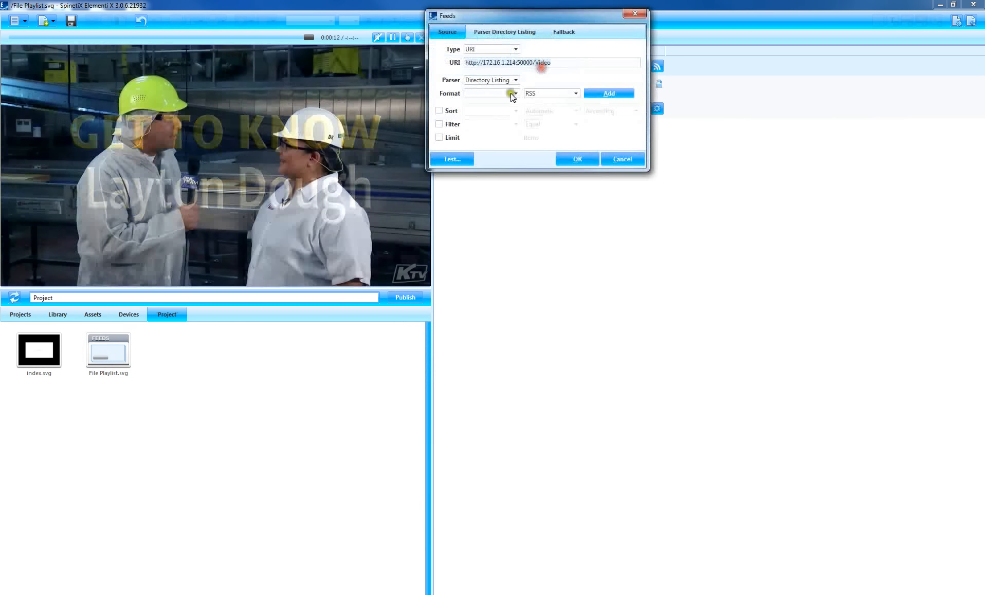
left_click(444, 110)
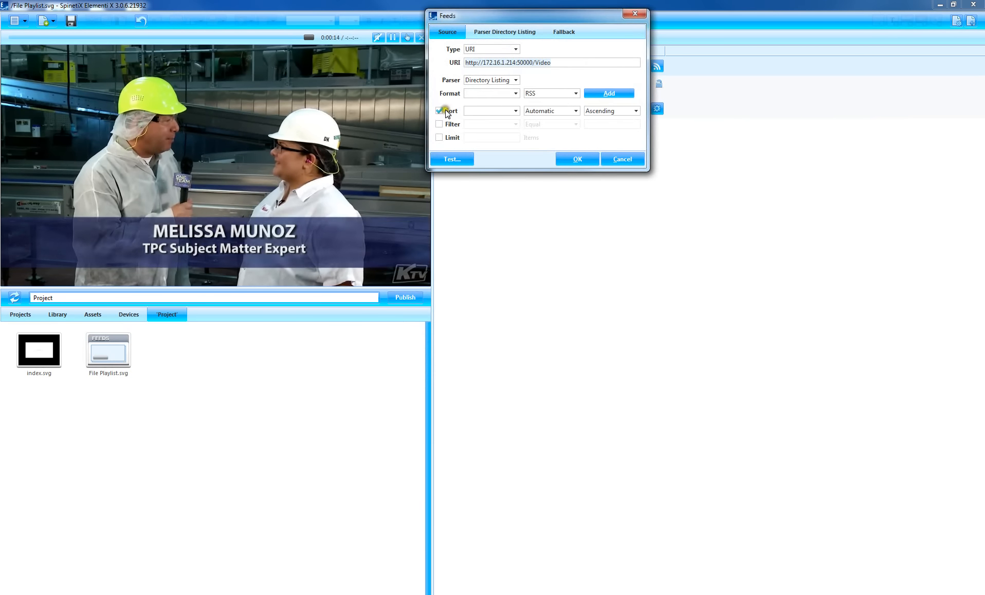
left_click(444, 110)
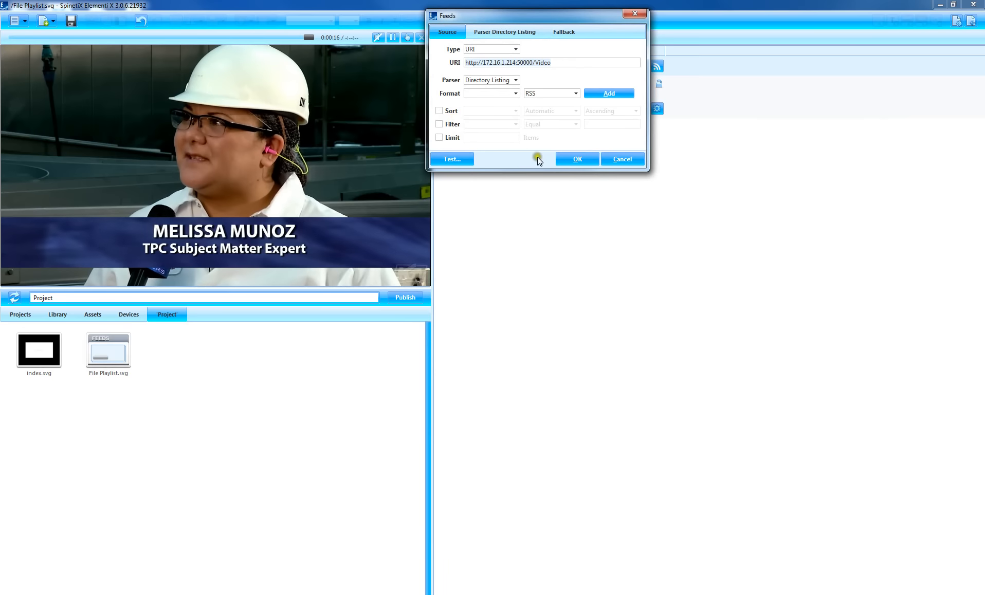
left_click(572, 159)
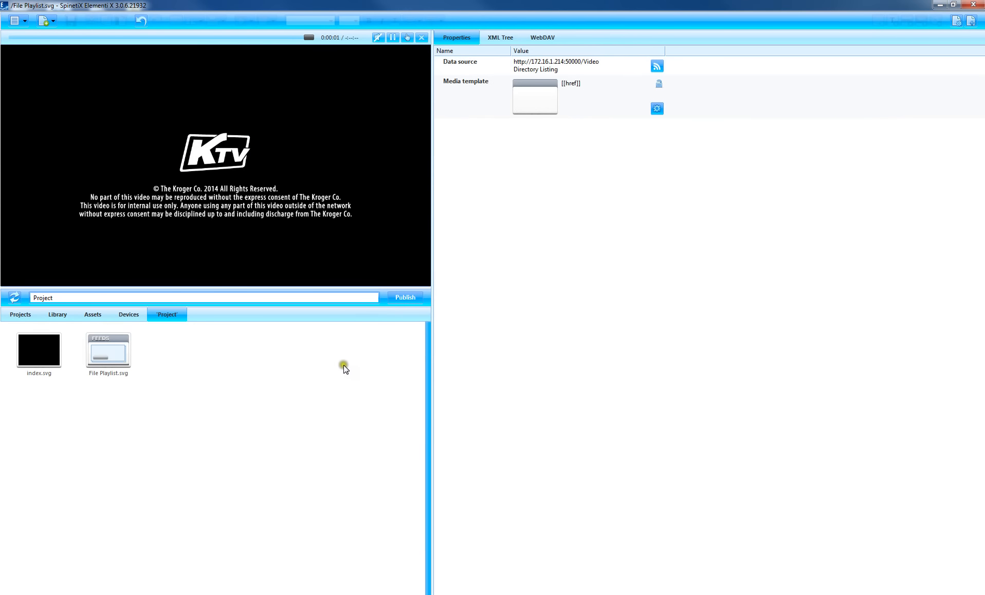
Leave the playlist's properties and return to the layers of index.svg
left_click(970, 21)
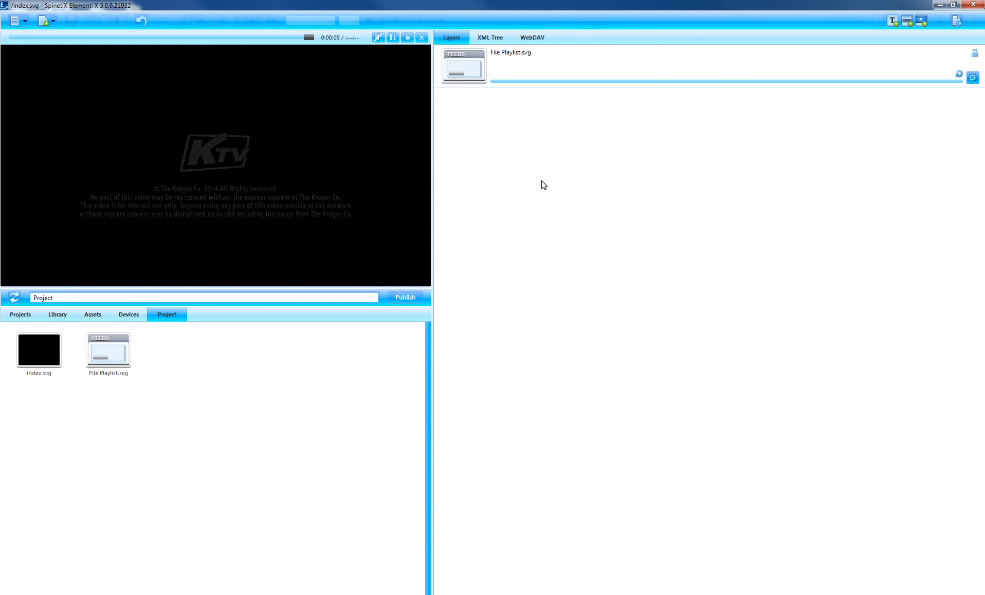
Try moving the File Playlist layer in the preview and shrinking it to about a third of the screen width
left_click_drag(193, 131, 242, 152)
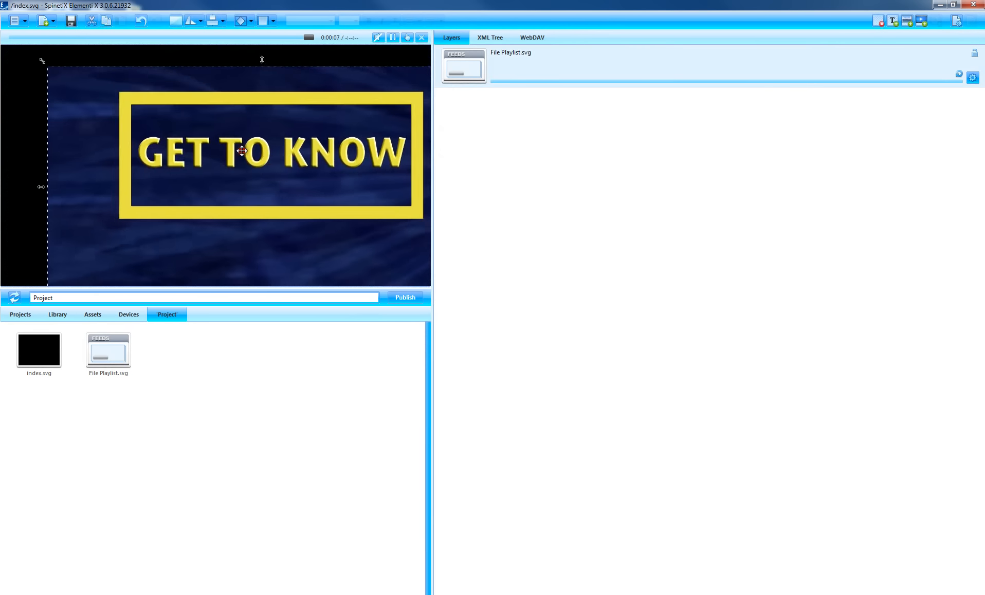
left_click_drag(48, 65, 288, 190)
left_click_drag(423, 261, 196, 139)
left_click_drag(252, 193, 211, 158)
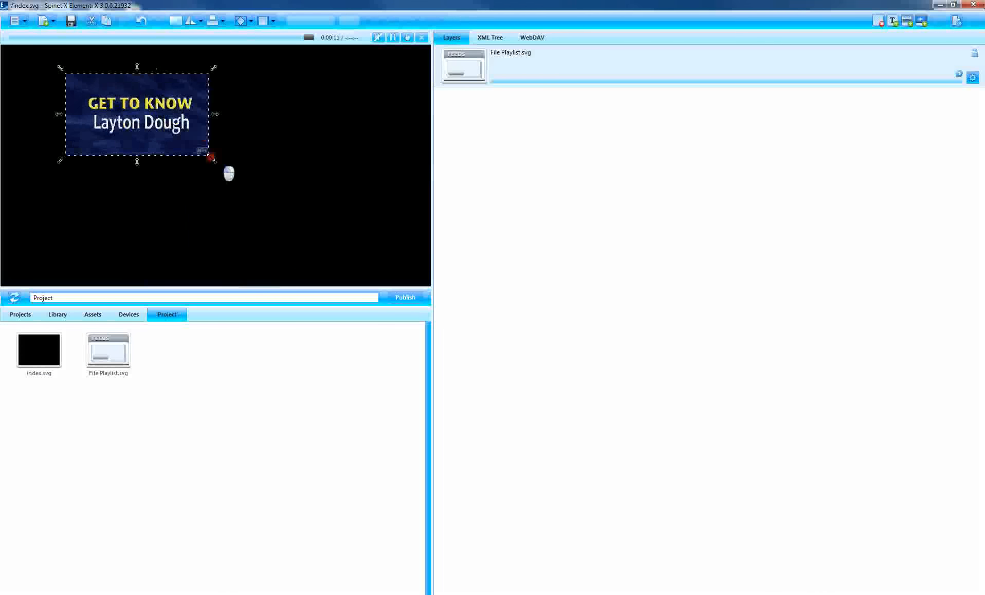
left_click_drag(167, 131, 186, 150)
Fit the File Playlist layer to the full screen, save index.svg, and deselect the layer
right_click(185, 146)
left_click(201, 174)
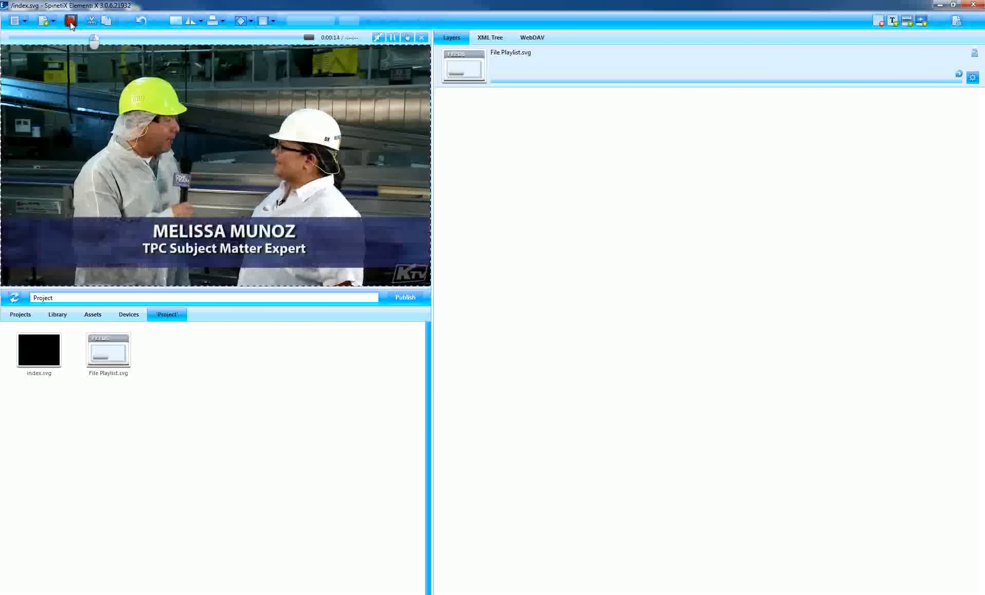
left_click(472, 305)
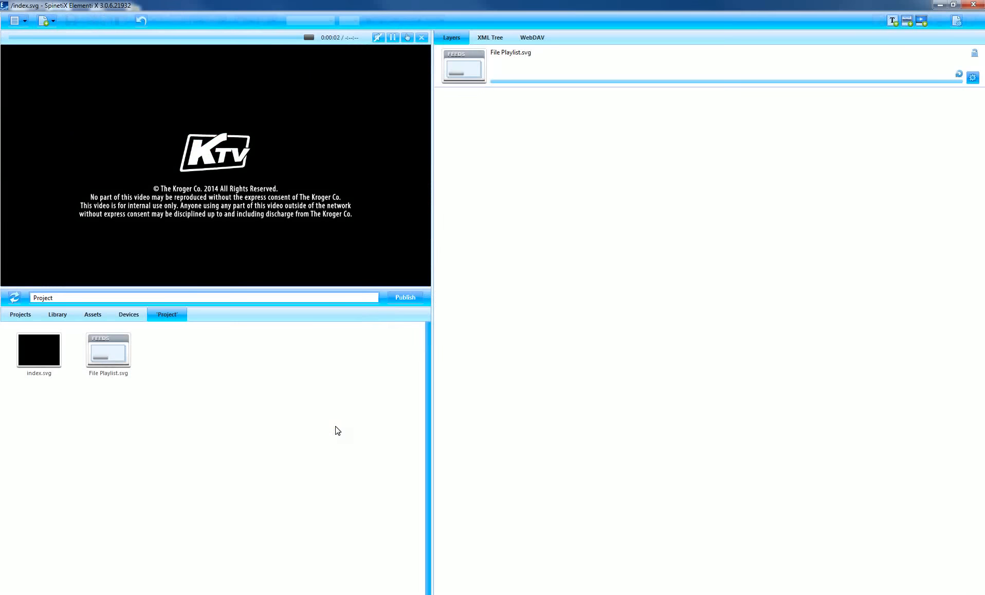